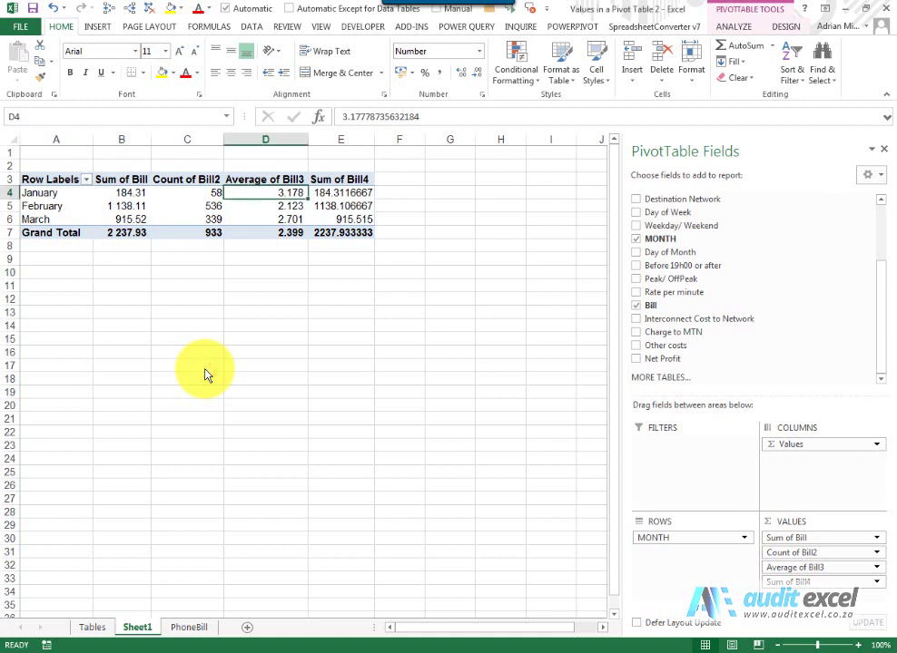
- Remove Count of Bill2 and Average of Bill3 from VALUES, and nest Destination Network under MONTH in rows
{"action": "left_click_drag", "start_coordinate": [777, 553], "coordinate": [743, 326]}
{"action": "left_click_drag", "start_coordinate": [782, 559], "coordinate": [743, 328]}
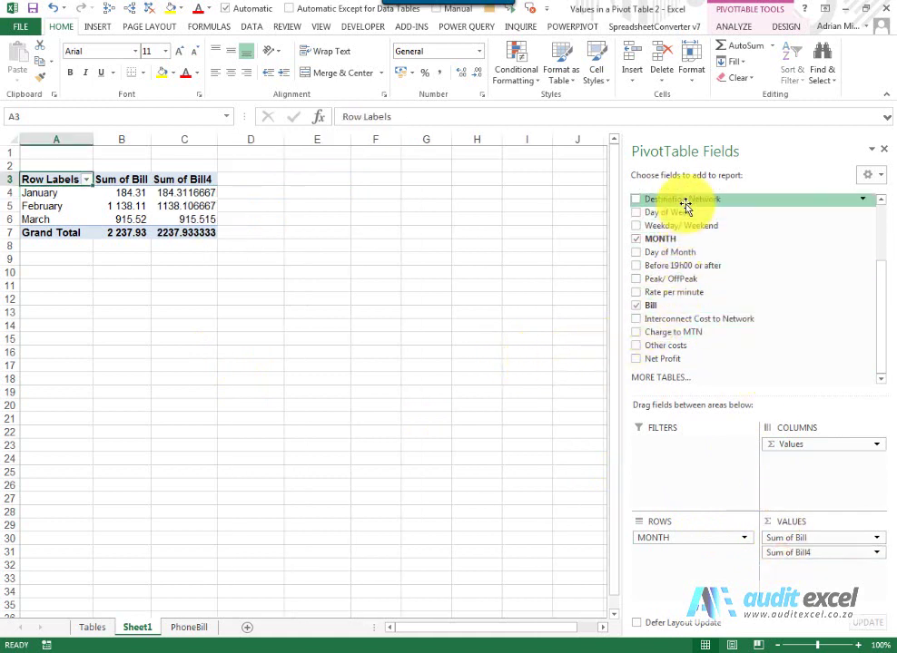
{"action": "left_click_drag", "start_coordinate": [684, 200], "coordinate": [685, 554]}
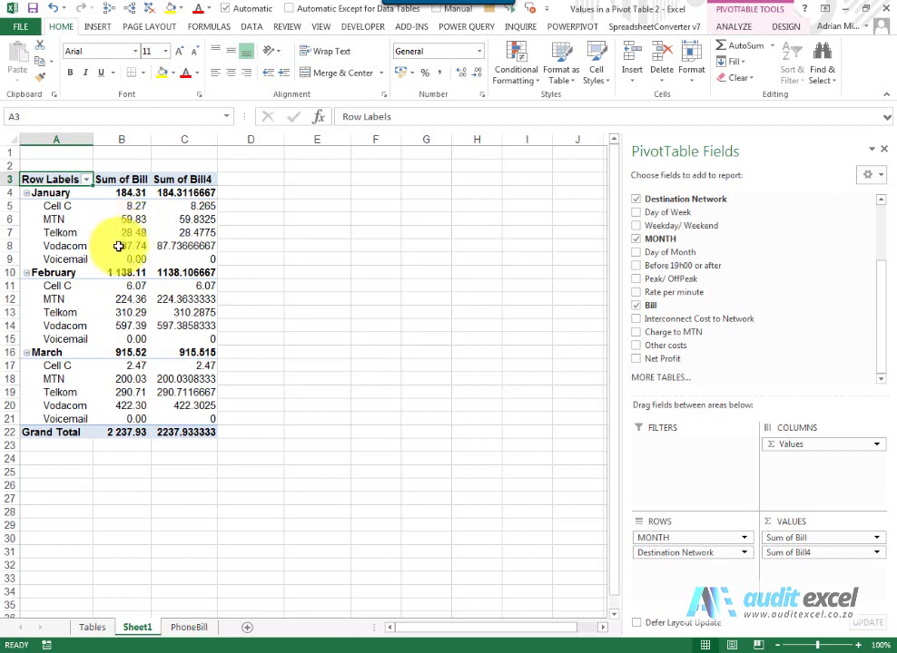
{"action": "right_click", "coordinate": [185, 206]}
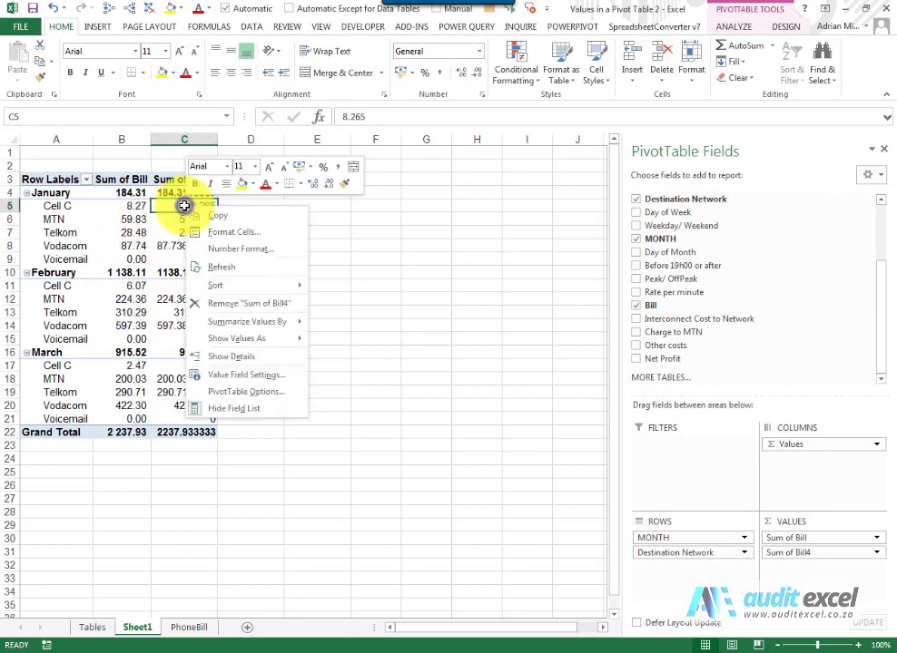
{"action": "left_click", "coordinate": [228, 372]}
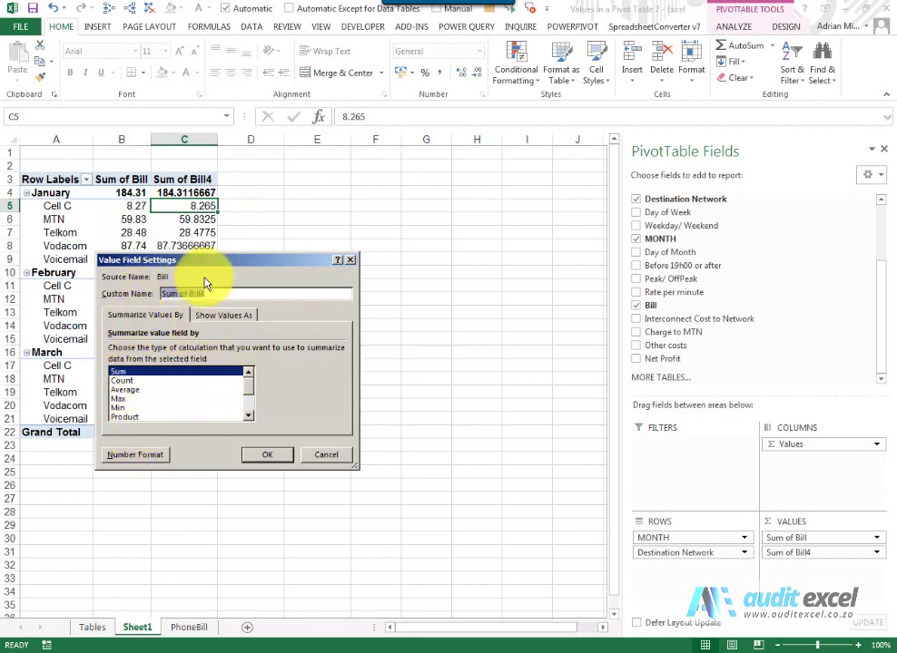
{"action": "left_click_drag", "start_coordinate": [207, 266], "coordinate": [378, 184]}
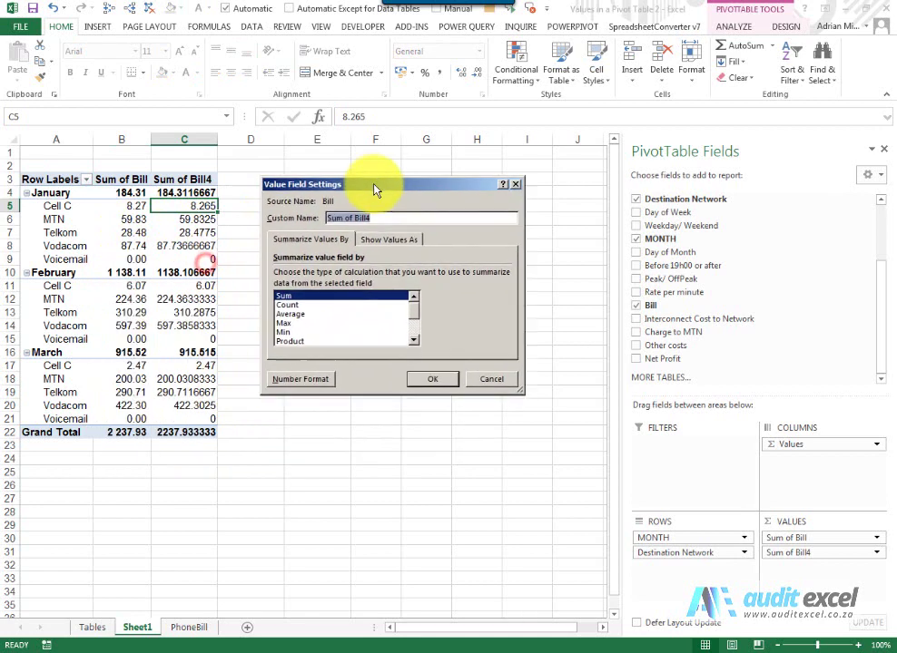
{"action": "left_click", "coordinate": [397, 233]}
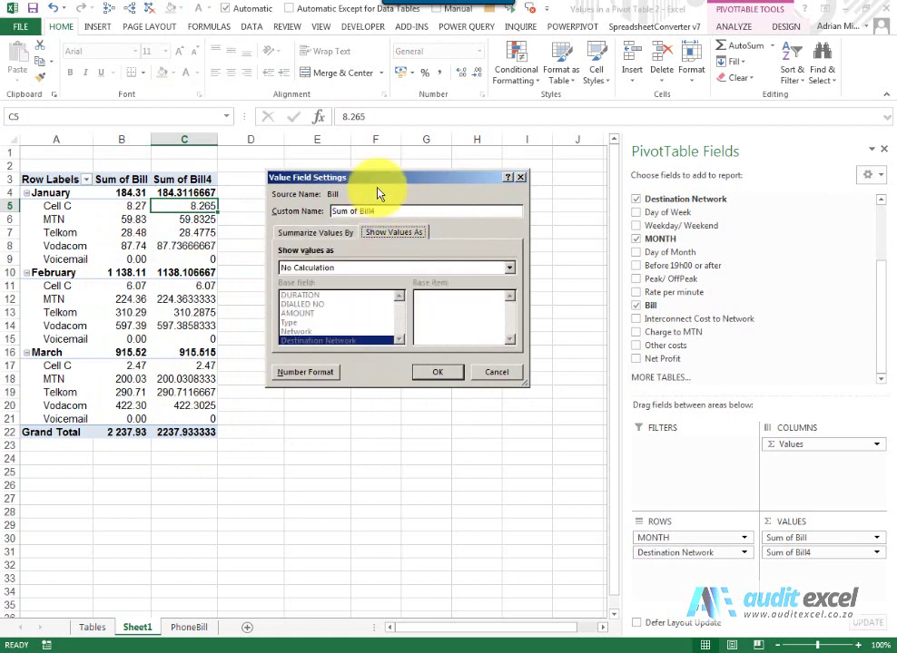
{"action": "left_click_drag", "start_coordinate": [378, 186], "coordinate": [511, 197]}
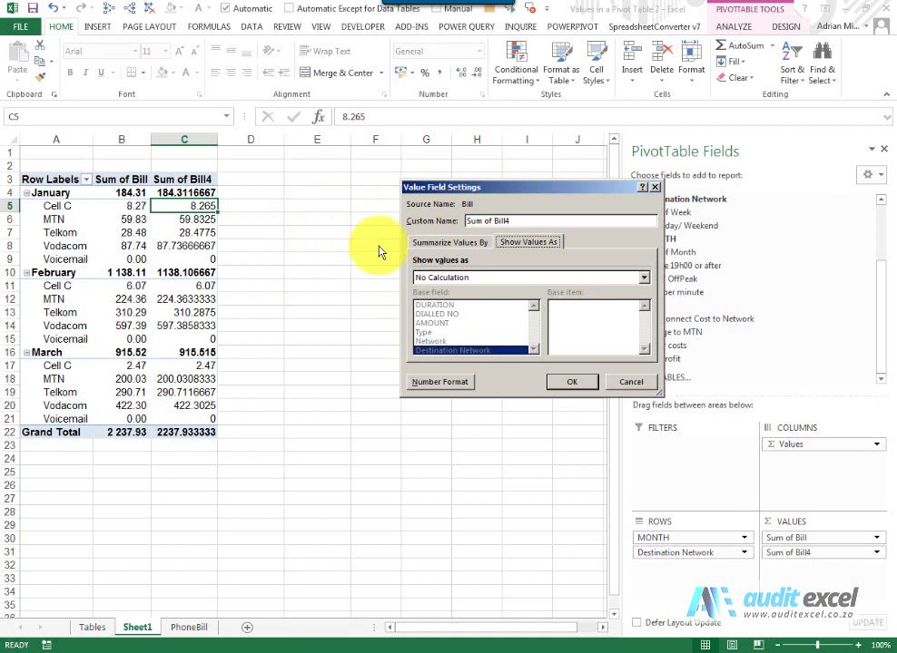
{"action": "left_click", "coordinate": [643, 278]}
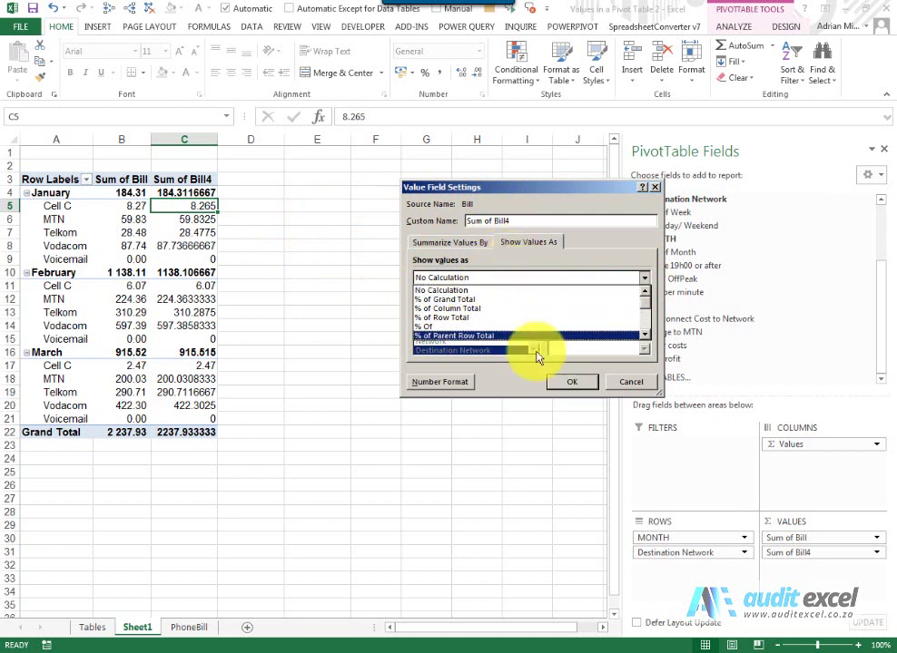
{"action": "left_click", "coordinate": [516, 291]}
{"action": "left_click", "coordinate": [562, 383]}
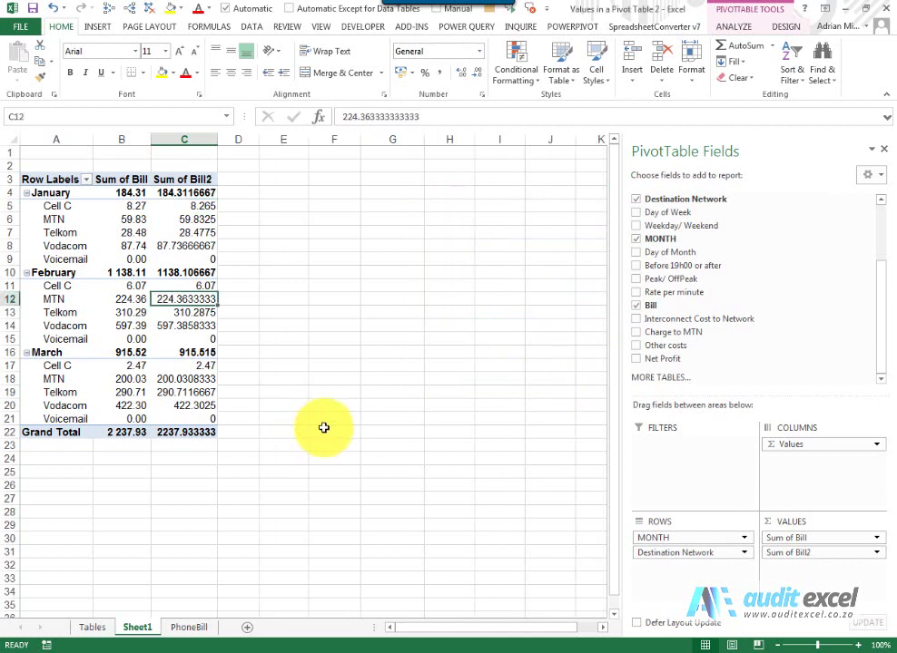
- Drop Sum of Bill2 and move Destination Network to columns, then check the January and grand-total bill values
{"action": "left_click_drag", "start_coordinate": [777, 553], "coordinate": [756, 350]}
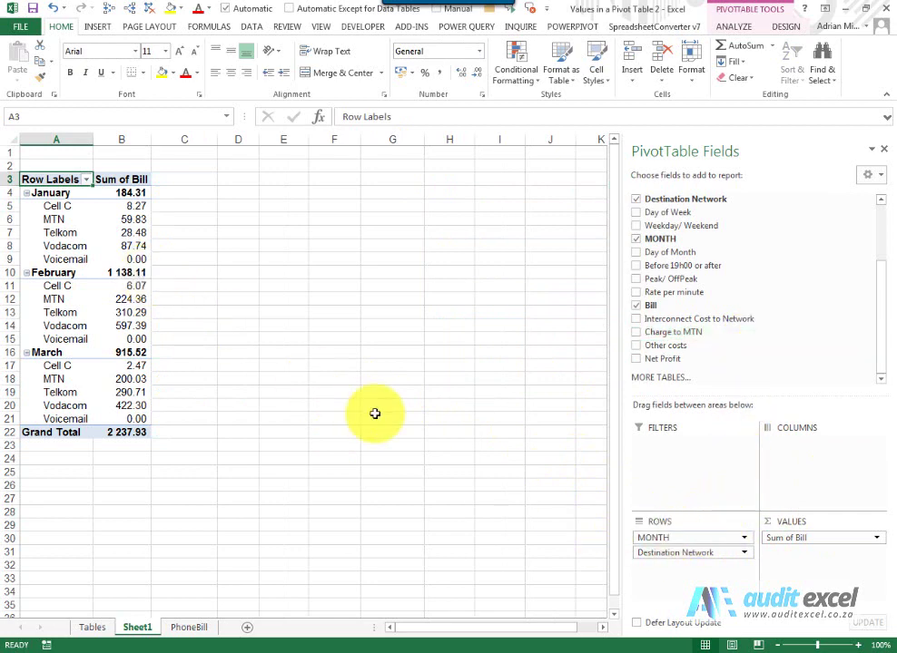
{"action": "left_click_drag", "start_coordinate": [667, 554], "coordinate": [811, 472]}
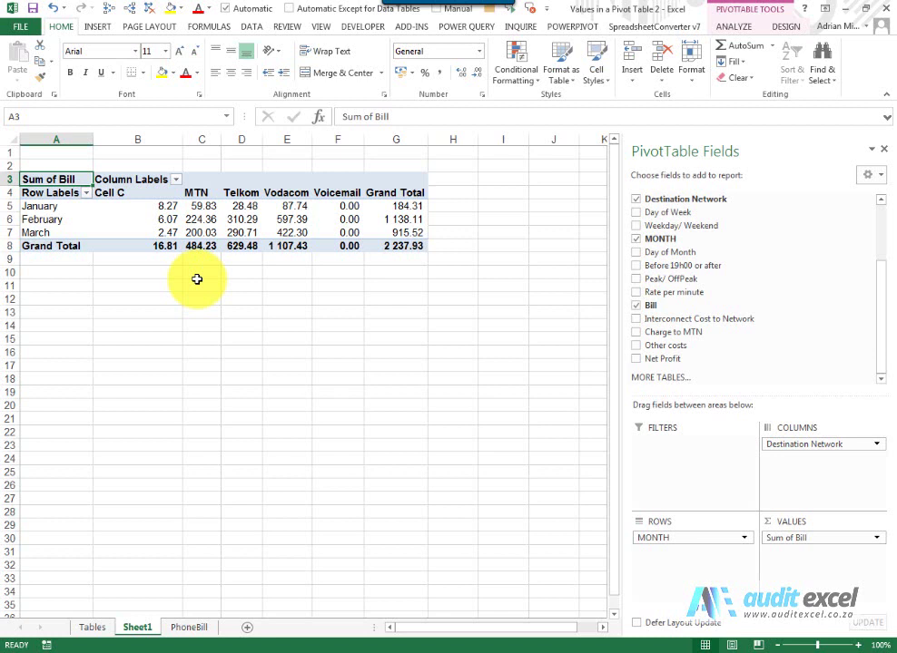
{"action": "left_click", "coordinate": [143, 207]}
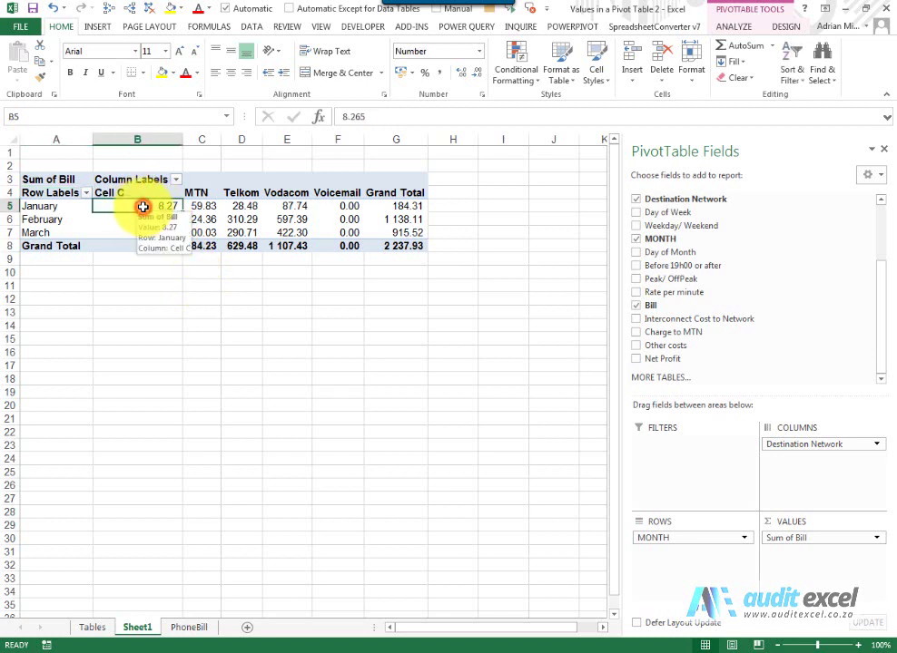
{"action": "left_click", "coordinate": [389, 246]}
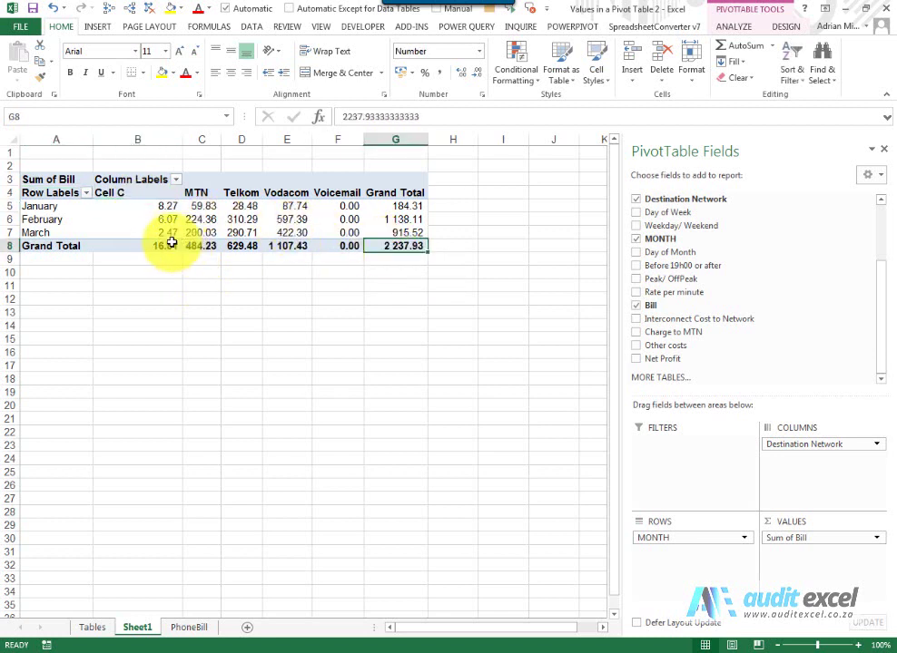
- Set Sum of Bill's Show Values As to '% of Grand Total'
{"action": "right_click", "coordinate": [164, 208]}
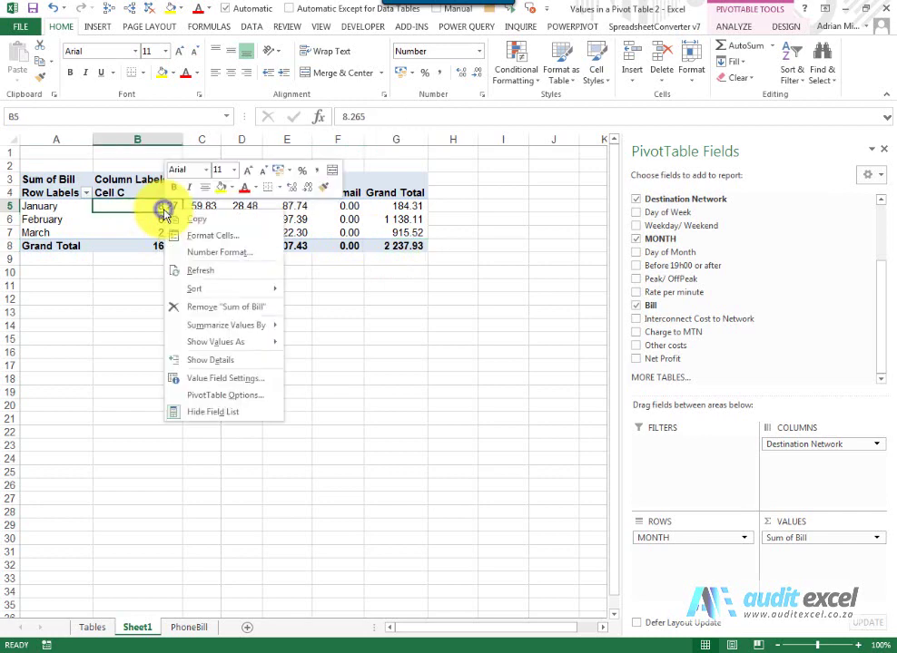
{"action": "left_click", "coordinate": [207, 377]}
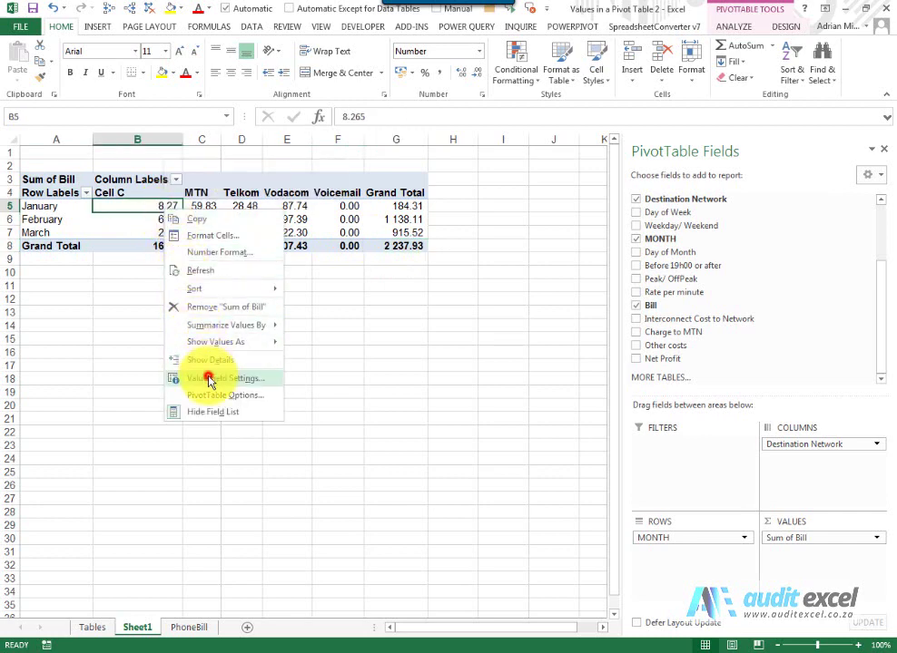
{"action": "left_click", "coordinate": [205, 324]}
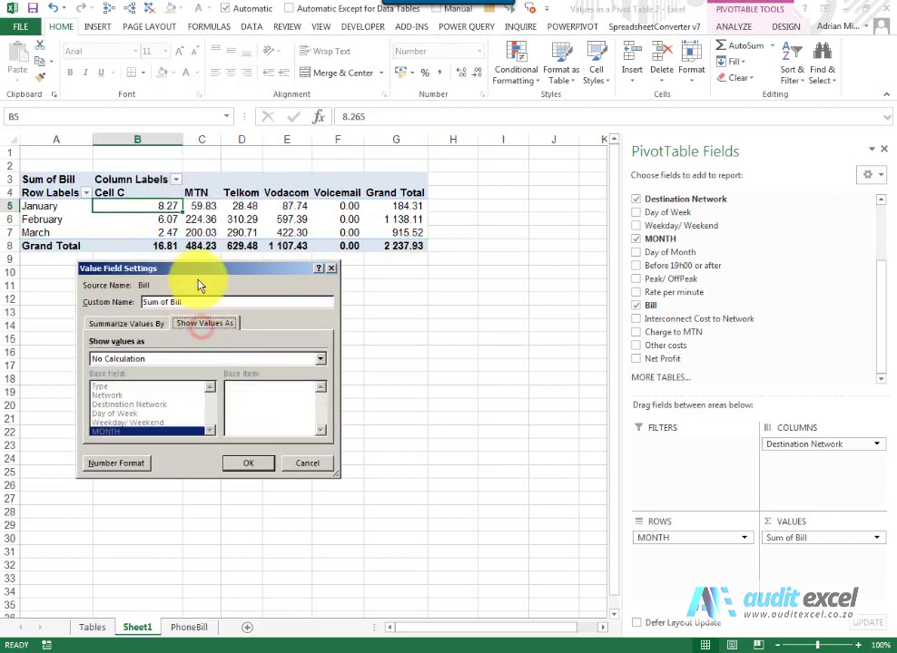
{"action": "left_click_drag", "start_coordinate": [198, 269], "coordinate": [273, 269]}
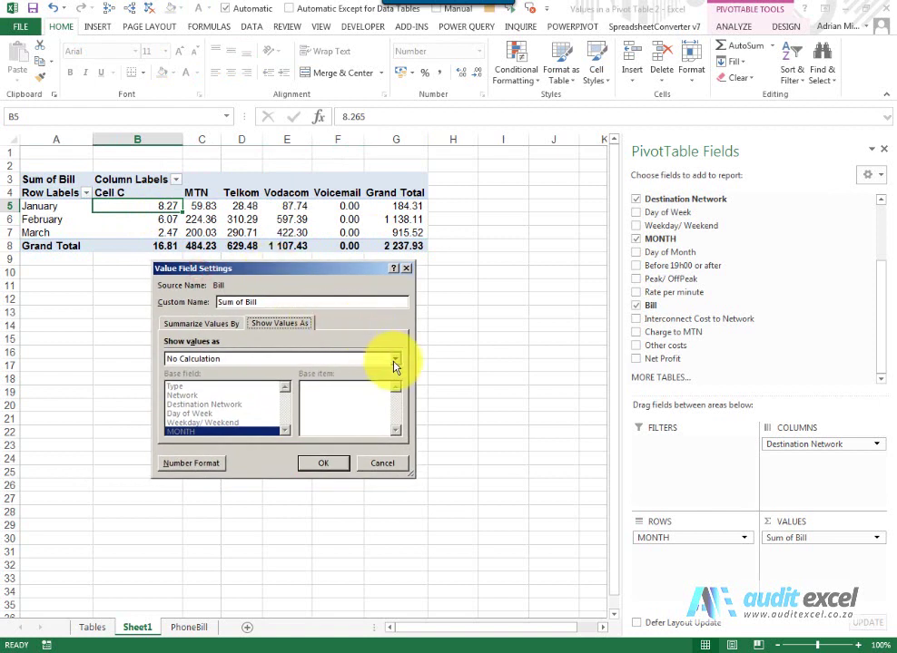
{"action": "left_click", "coordinate": [395, 358]}
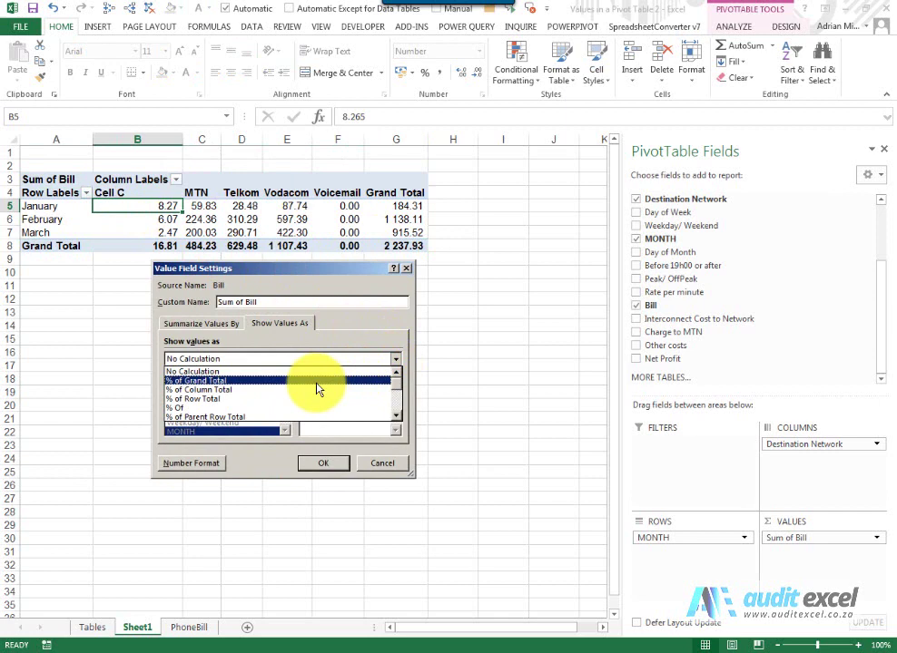
{"action": "left_click", "coordinate": [317, 381]}
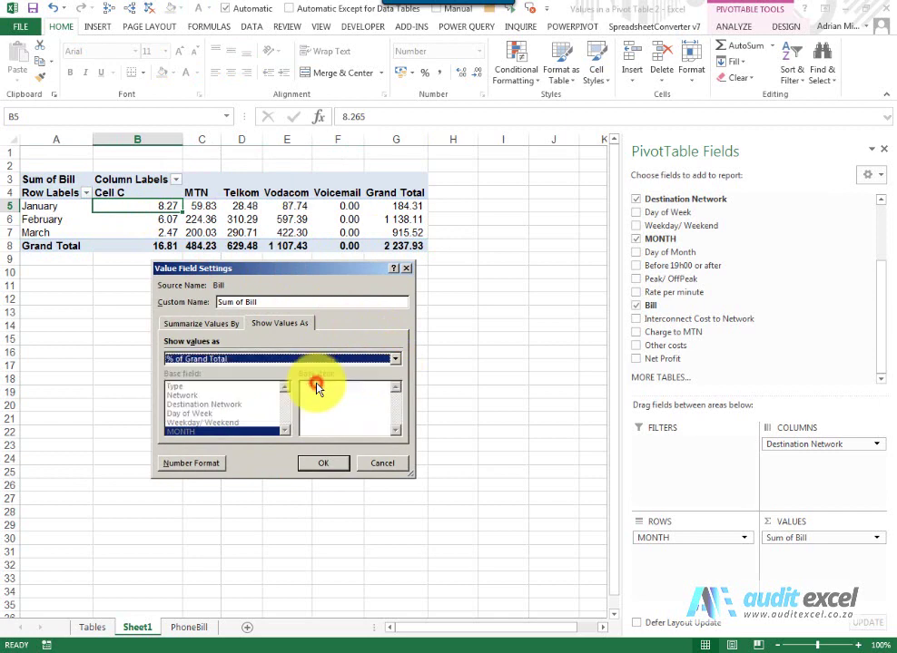
{"action": "left_click", "coordinate": [320, 465]}
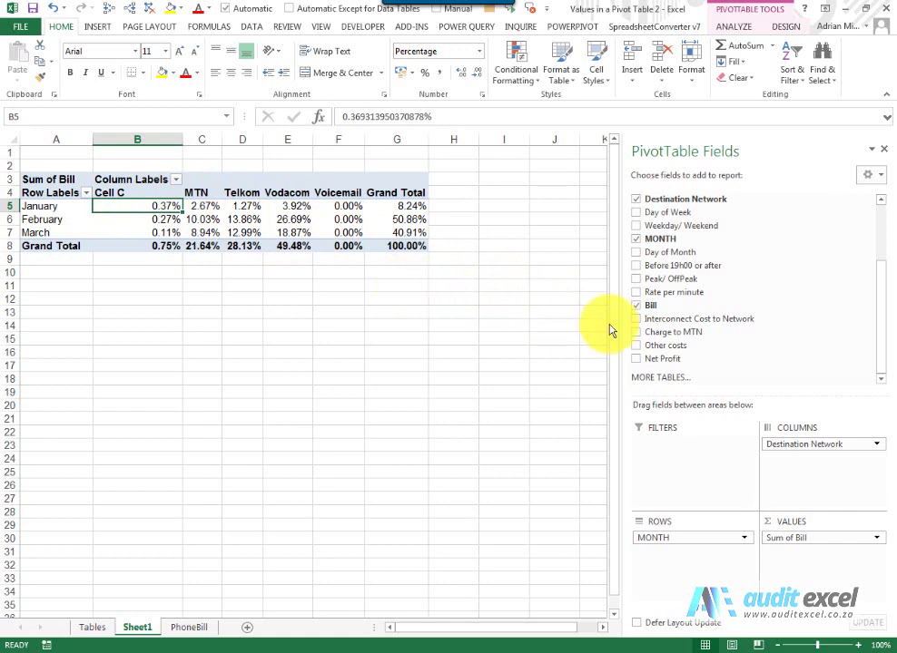
{"action": "mouse_move", "coordinate": [650, 306]}
{"action": "left_mouse_down"}
{"action": "mouse_move", "coordinate": [711, 377]}
{"action": "mouse_move", "coordinate": [784, 547]}
{"action": "left_mouse_up"}
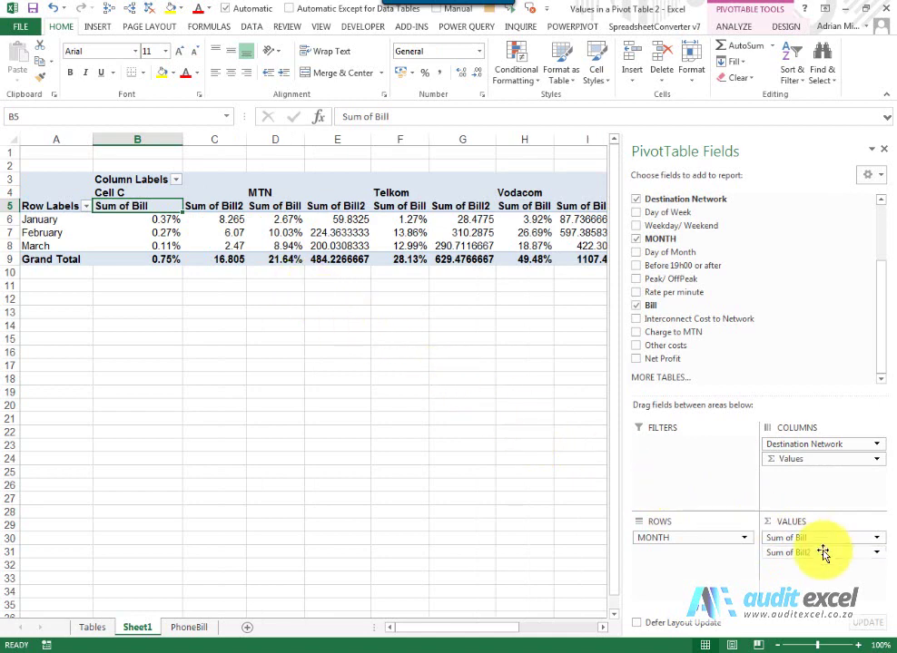
{"action": "left_click_drag", "start_coordinate": [873, 552], "coordinate": [410, 309]}
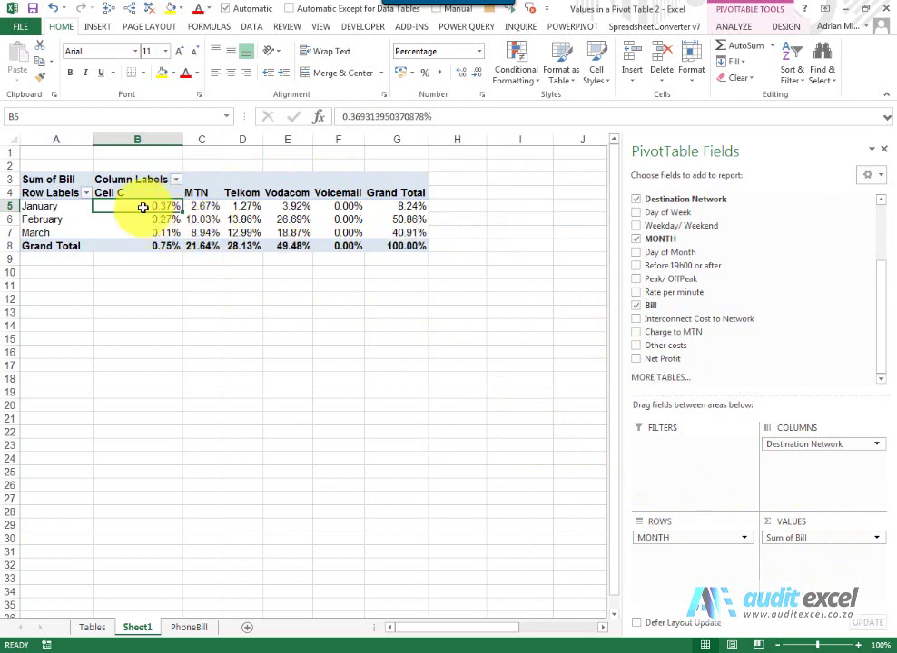
- Change Sum of Bill's Show Values As to '% of Column Total'
{"action": "right_click", "coordinate": [143, 206]}
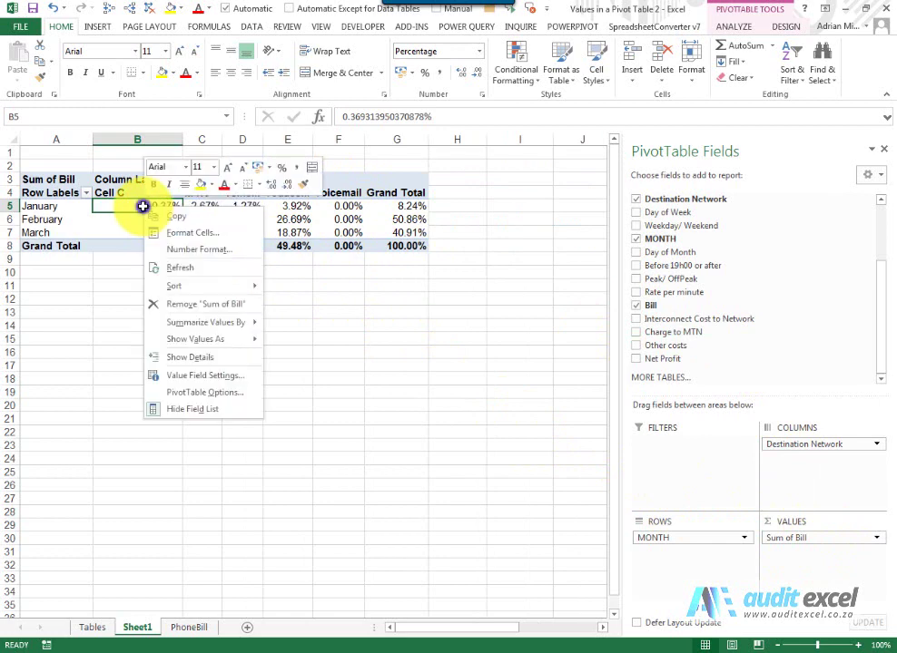
{"action": "left_click", "coordinate": [177, 381]}
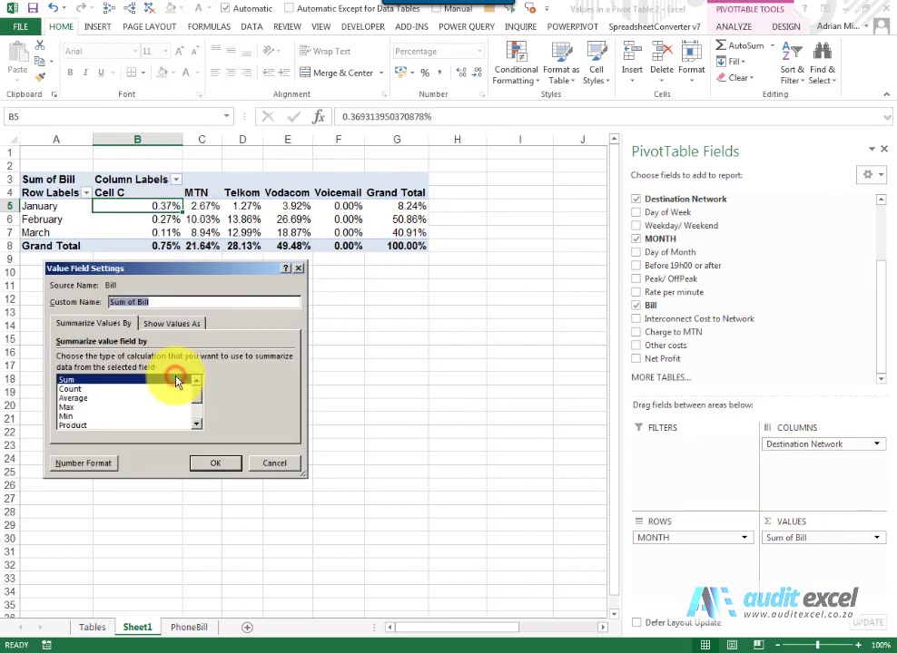
{"action": "left_click", "coordinate": [170, 325]}
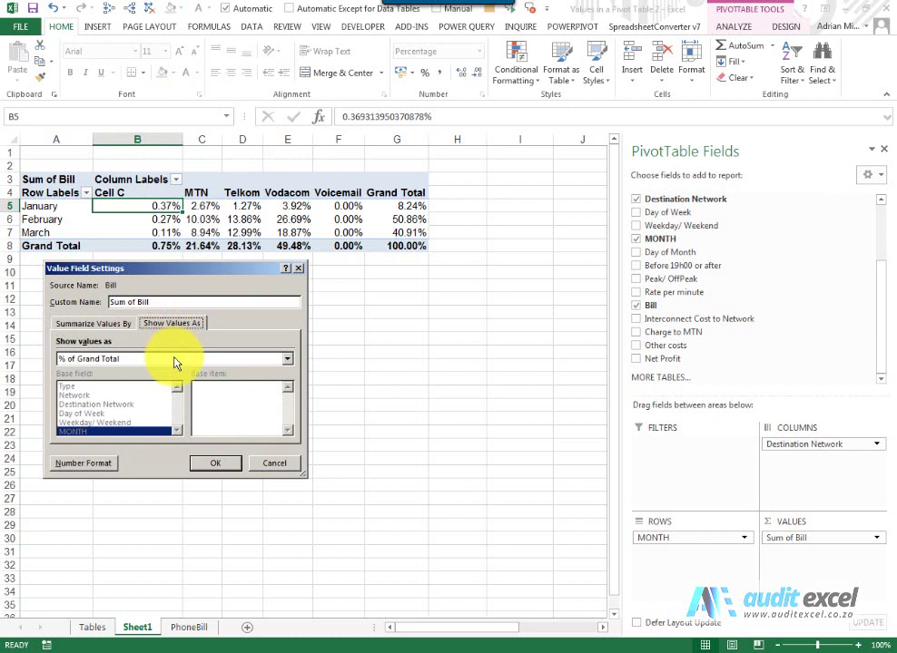
{"action": "left_click", "coordinate": [175, 360]}
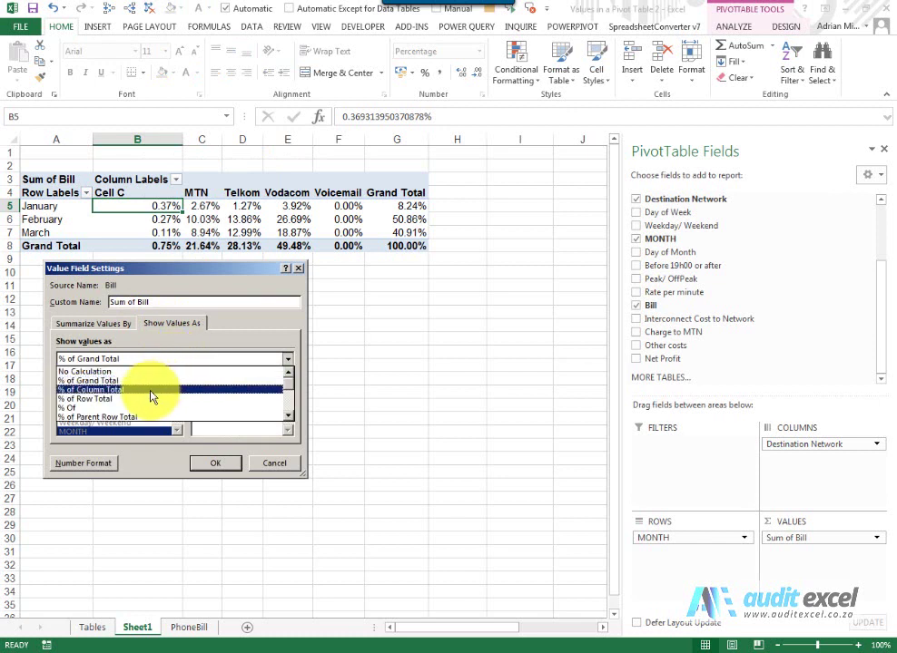
{"action": "left_click", "coordinate": [152, 397]}
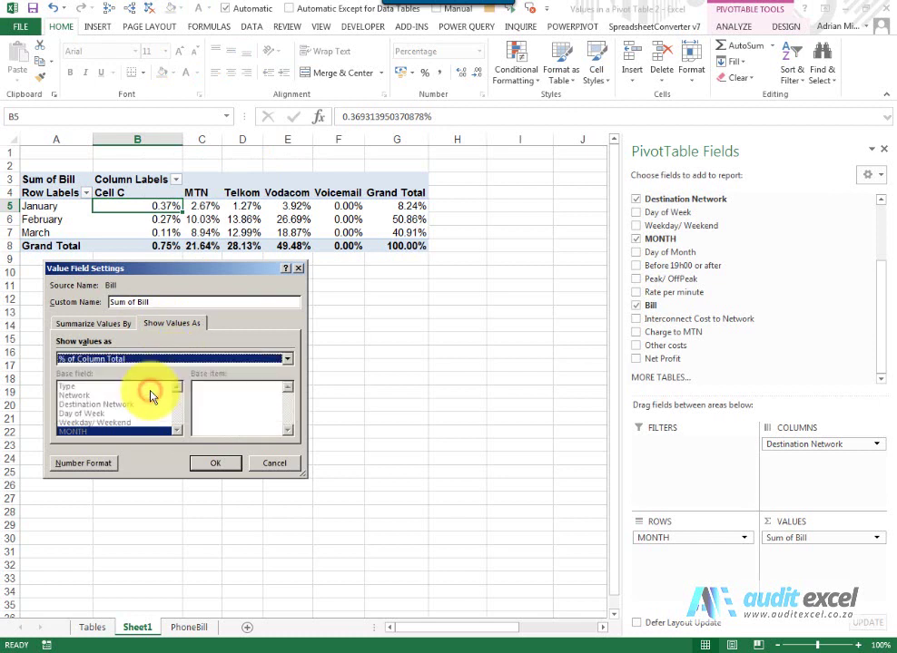
{"action": "left_click", "coordinate": [199, 465]}
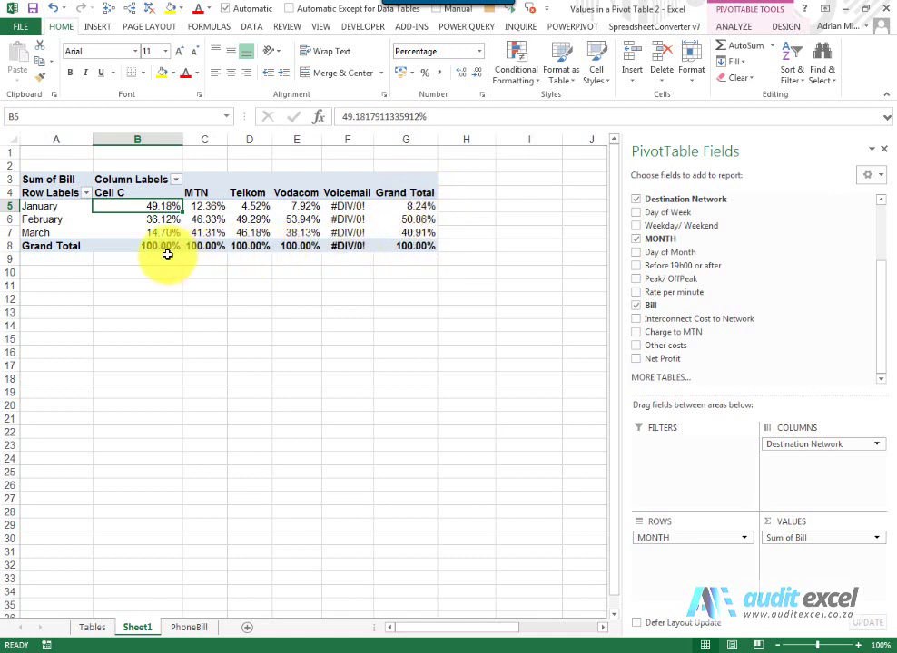
- Change Sum of Bill's Show Values As to '% of Row Total'
{"action": "right_click", "coordinate": [146, 204]}
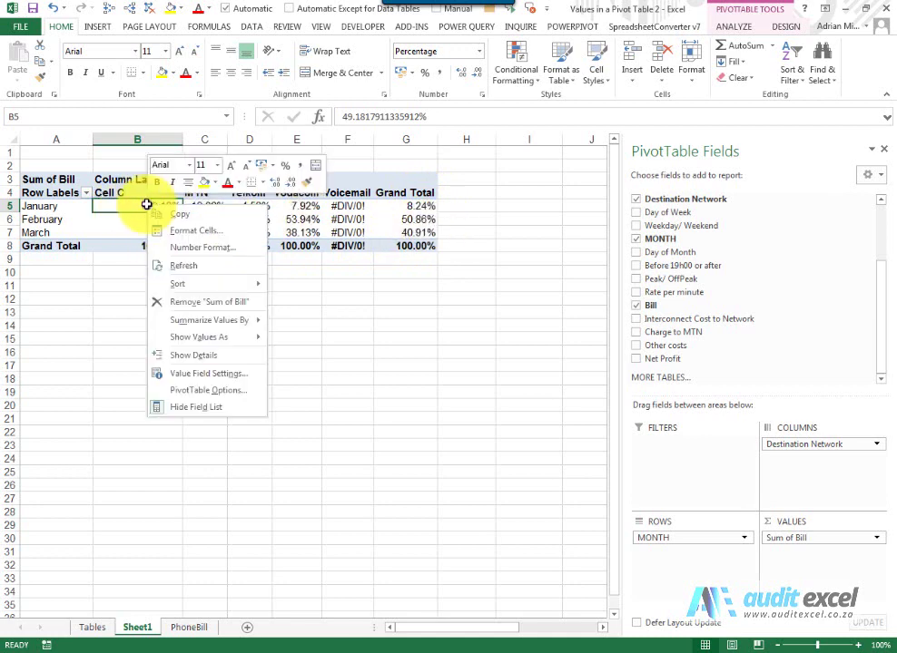
{"action": "left_click", "coordinate": [202, 373]}
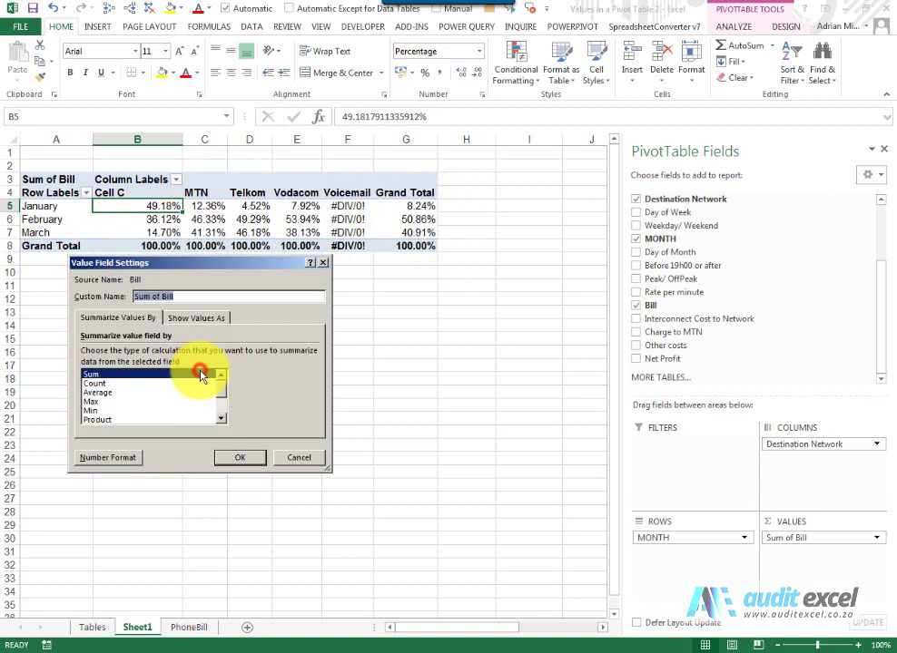
{"action": "left_click", "coordinate": [198, 318]}
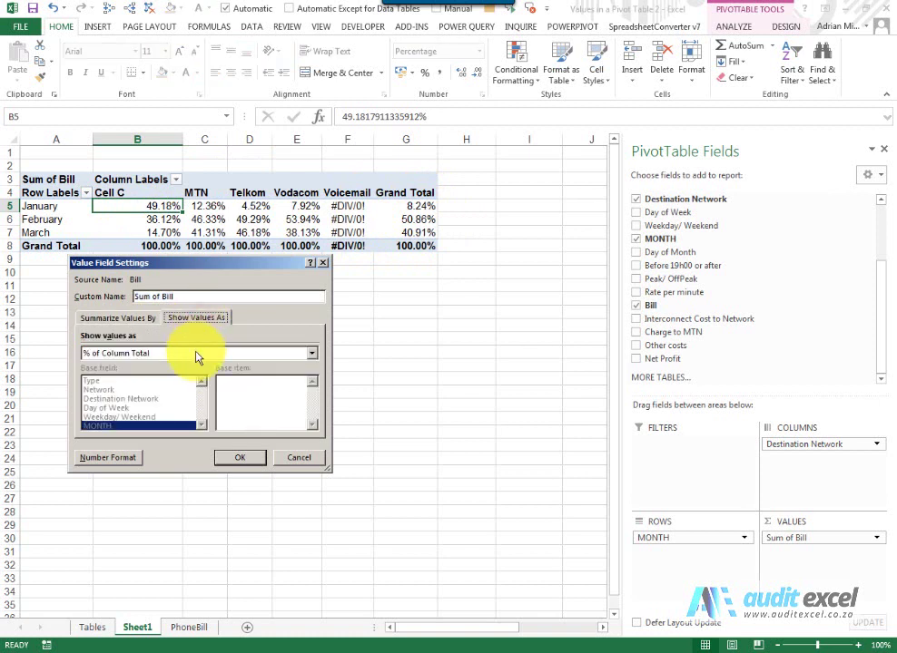
{"action": "left_click", "coordinate": [196, 353]}
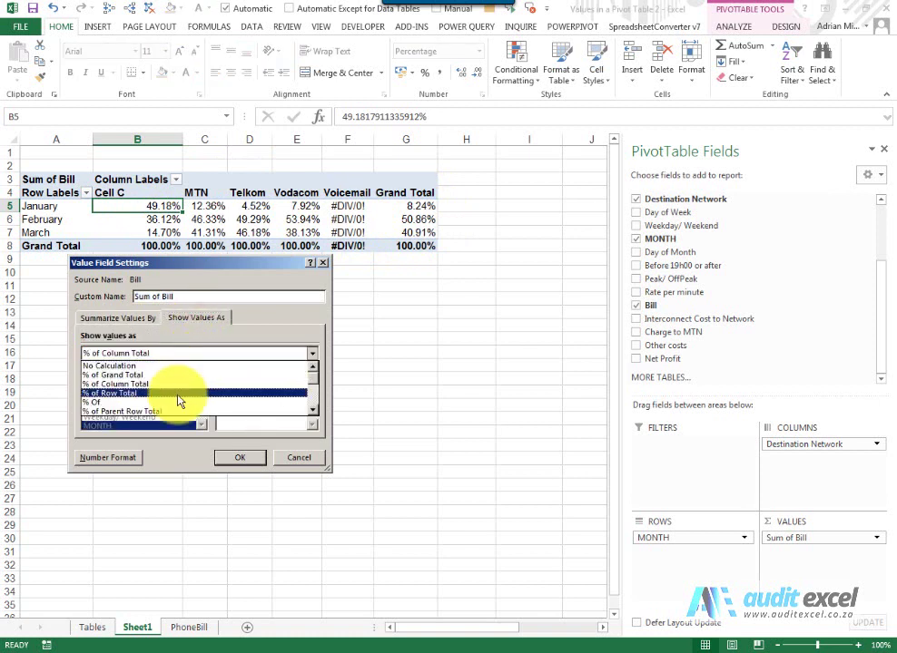
{"action": "left_click", "coordinate": [179, 394]}
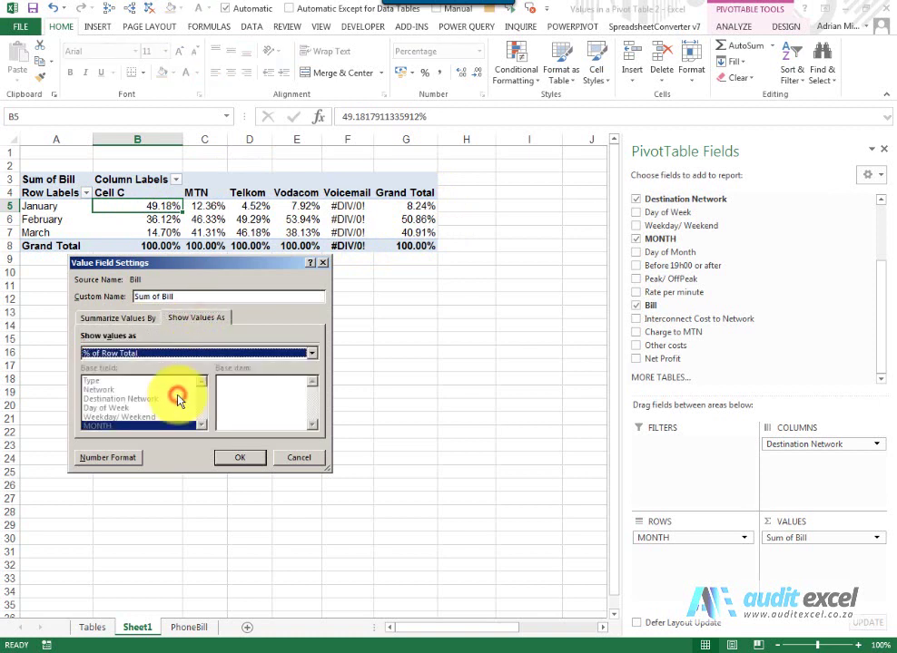
{"action": "left_click", "coordinate": [230, 461]}
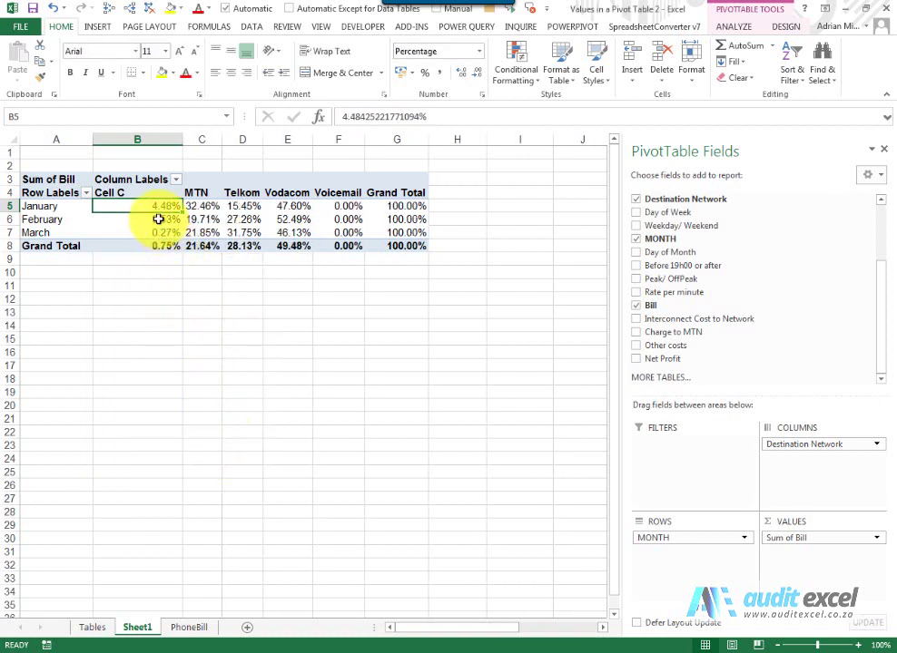